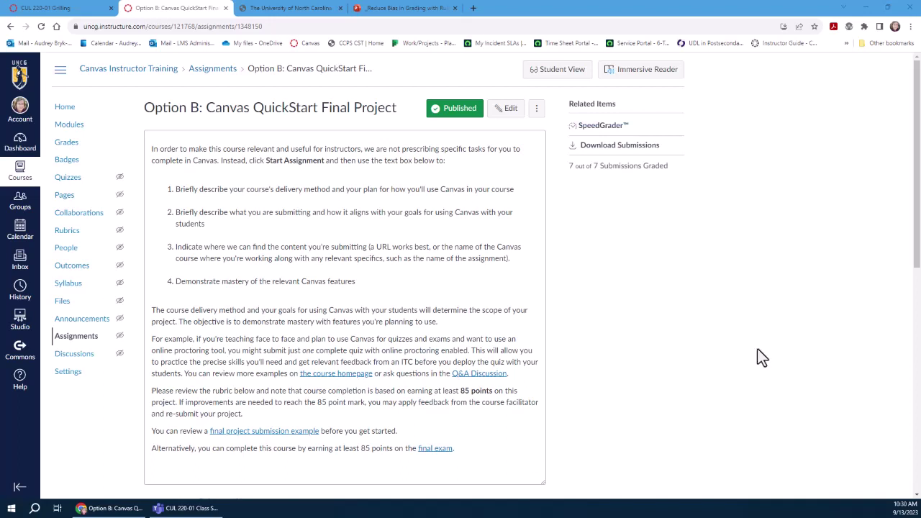
Share a screen from the CUL 220-01 Class Session, then switch Chrome to the UNCG Libraries tab
left_click(186, 509)
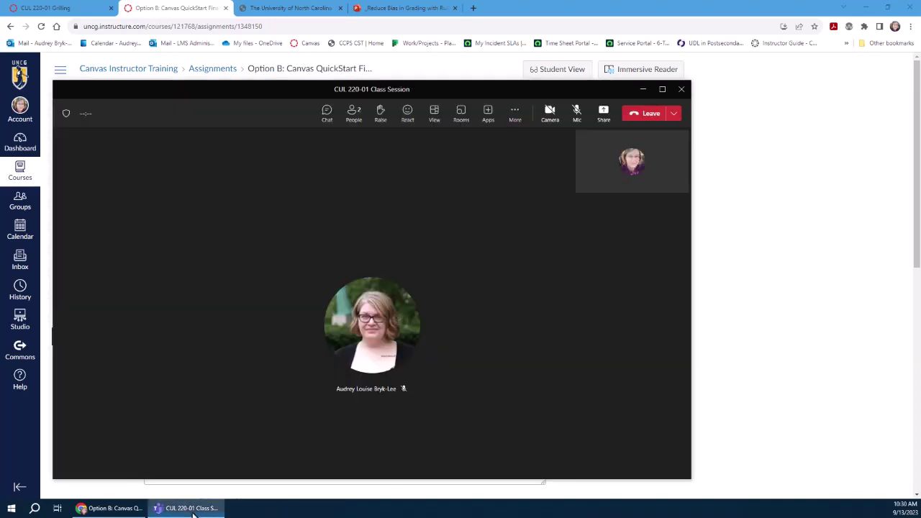
left_click(603, 113)
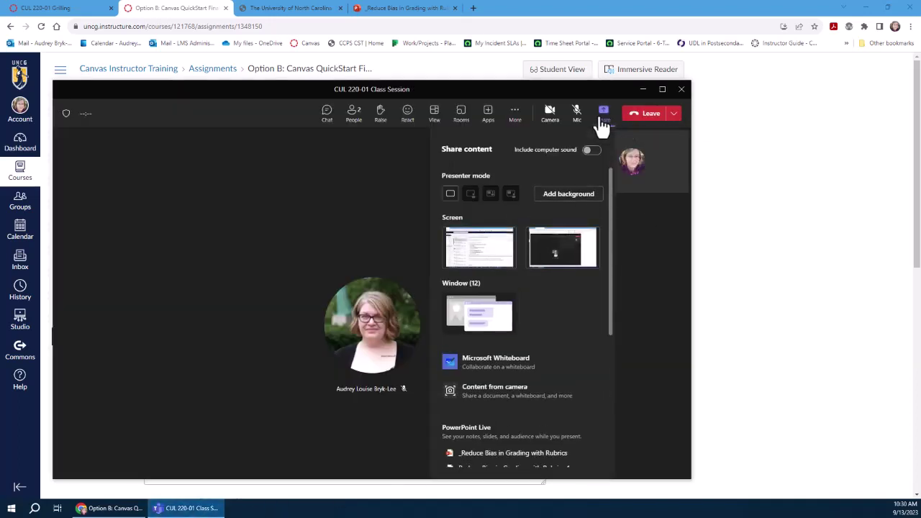
left_click(556, 252)
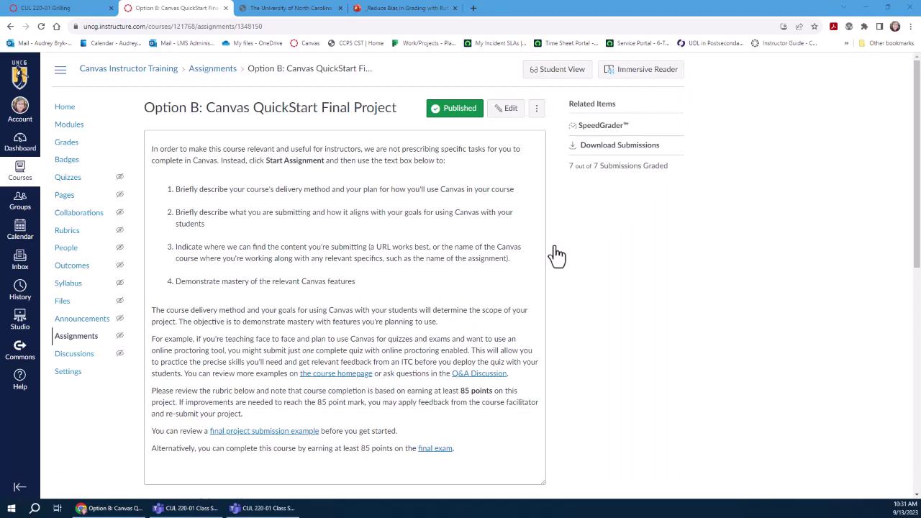
left_click(298, 10)
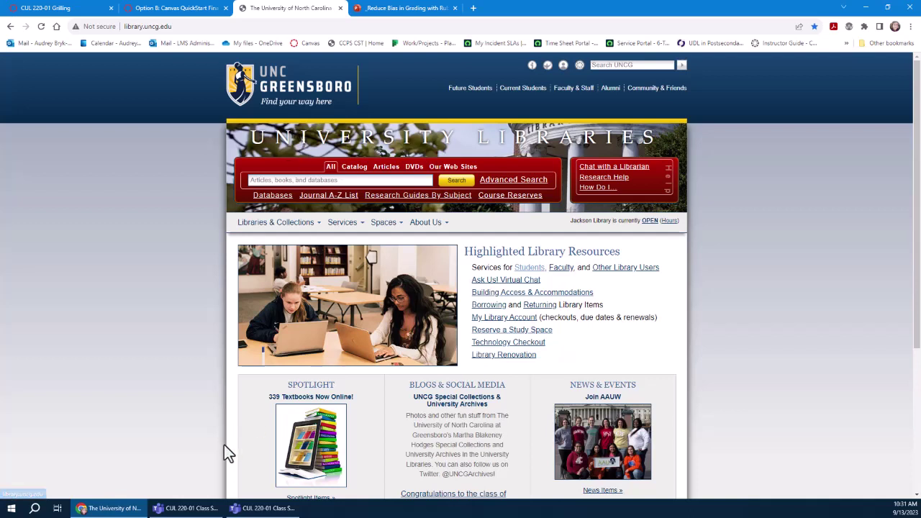
Bring the class session meeting back in front and open its chat panel
left_click(189, 508)
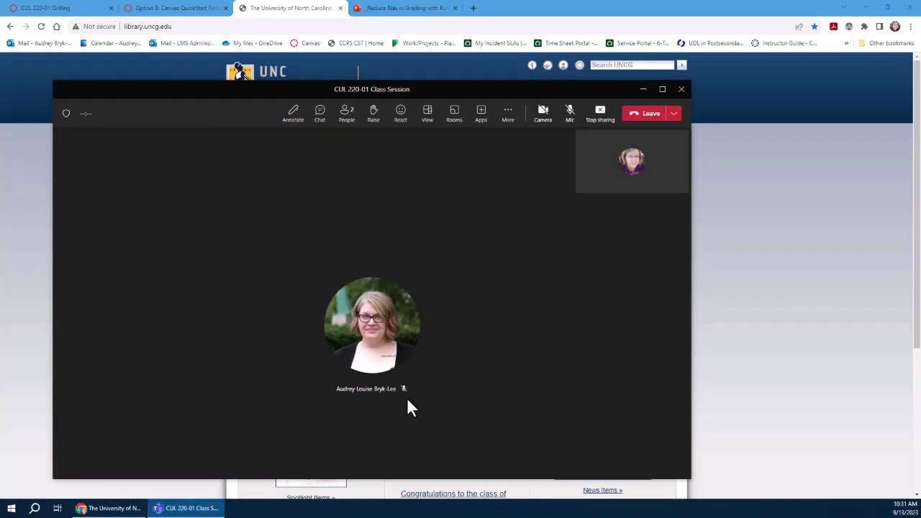
left_click(320, 115)
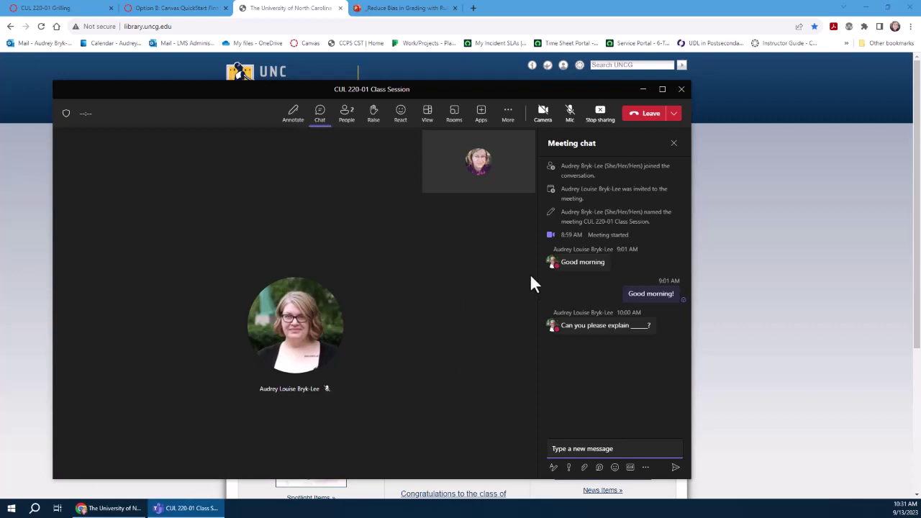
mouse_move(575, 333)
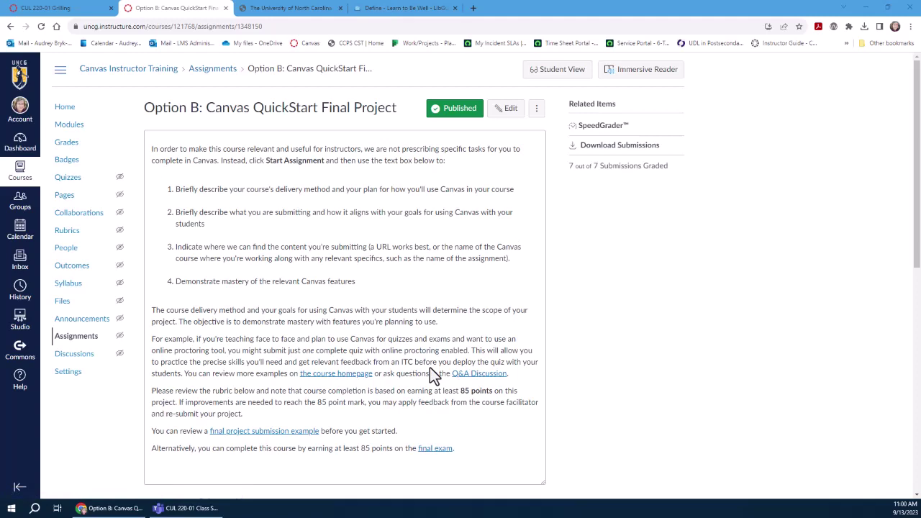
Switch Chrome to the Learn to Be Well: Define guide tab and restore the window down
left_click(294, 8)
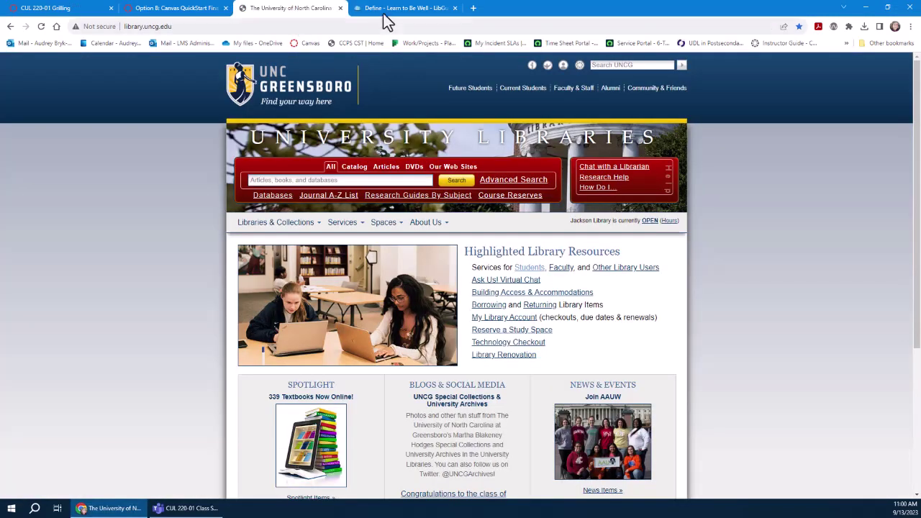
left_click(387, 10)
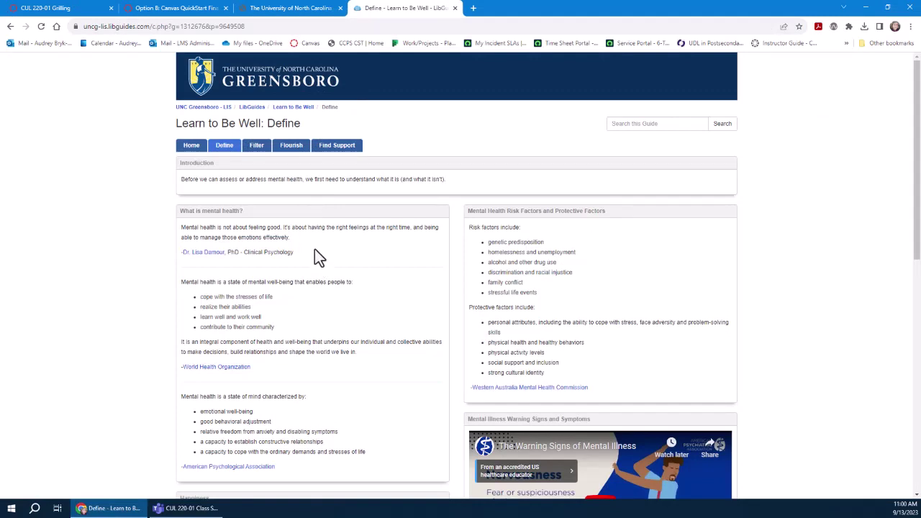
left_click(887, 9)
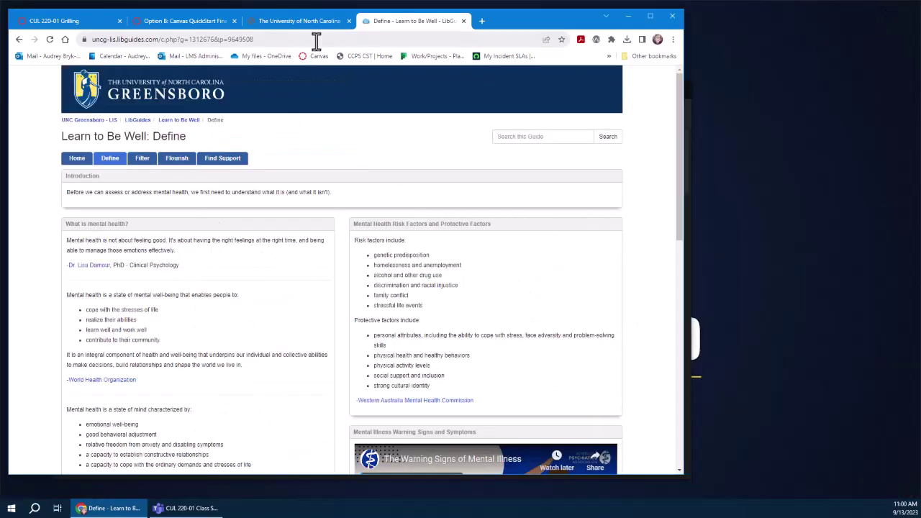
Share only the Define - Learn to Be Well Chrome window from the meeting's Window list
left_click(186, 508)
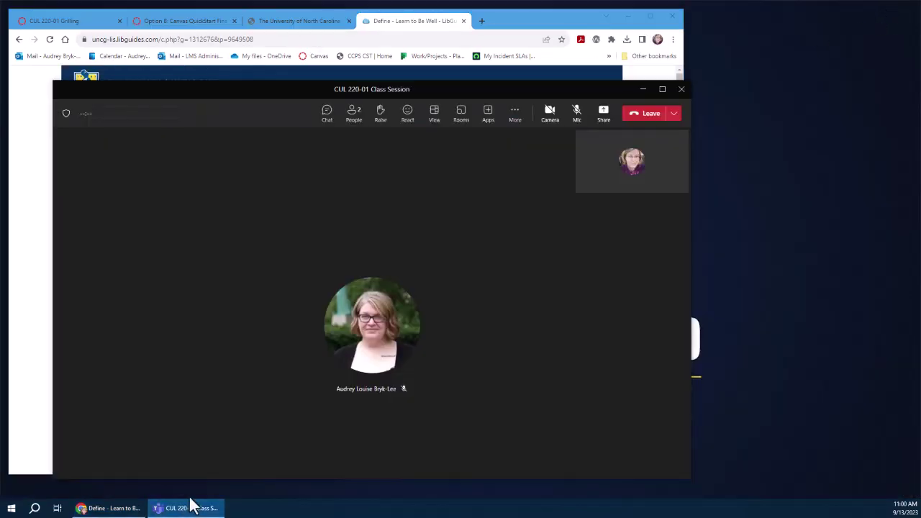
left_click(602, 116)
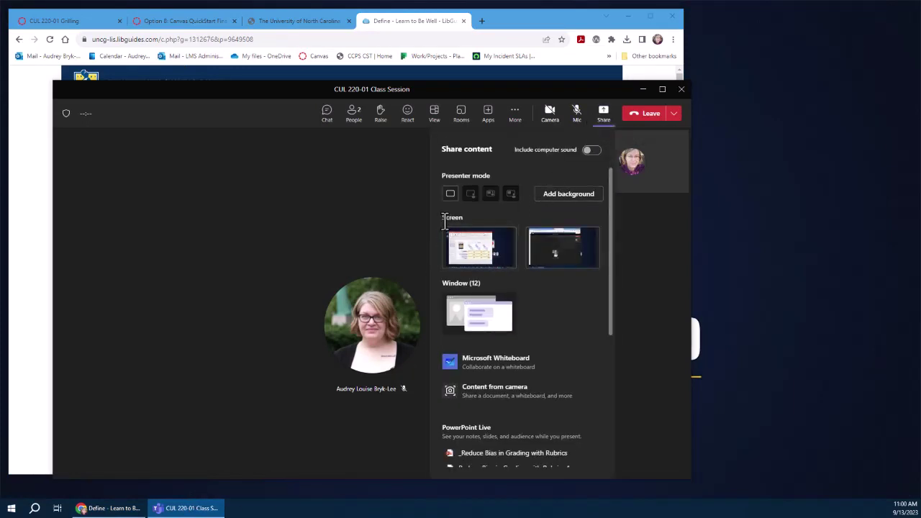
left_click(475, 324)
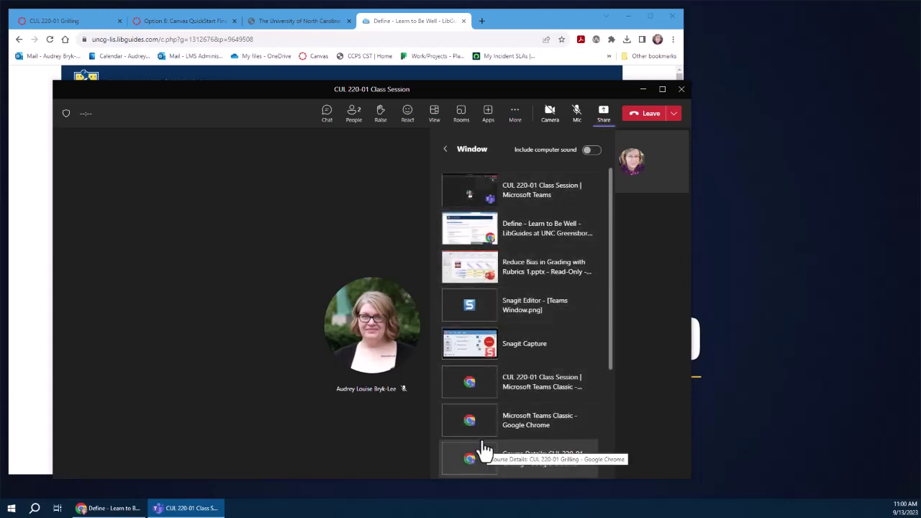
left_click(471, 239)
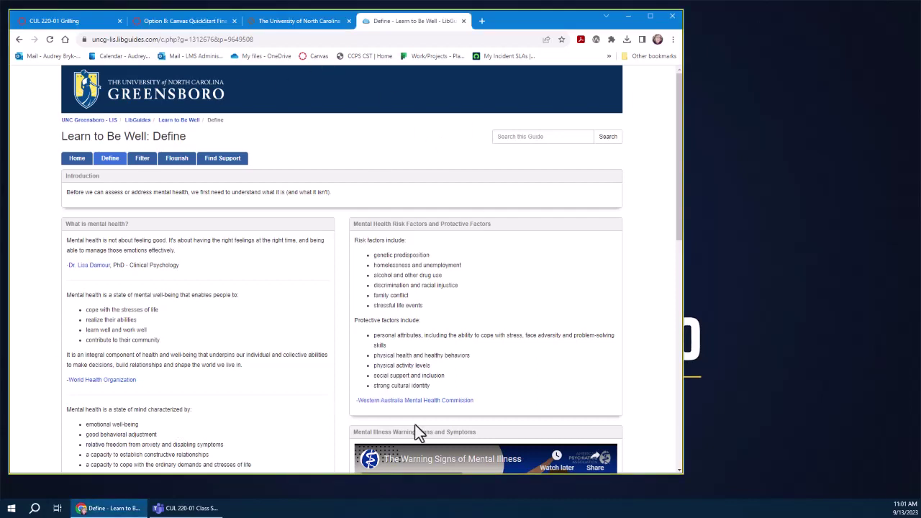
Open the meeting chat, move the meeting window right, and show the Canvas QuickStart assignment tab
left_click(291, 24)
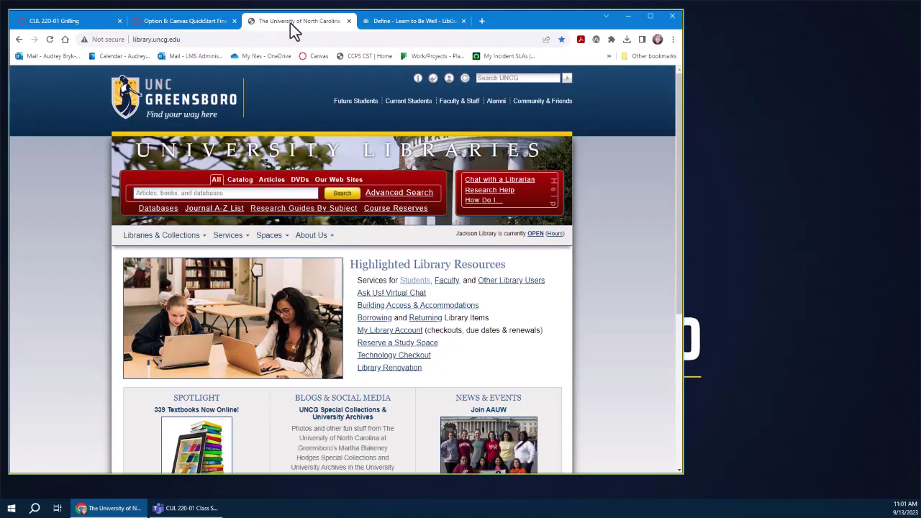
key("alt+Tab")
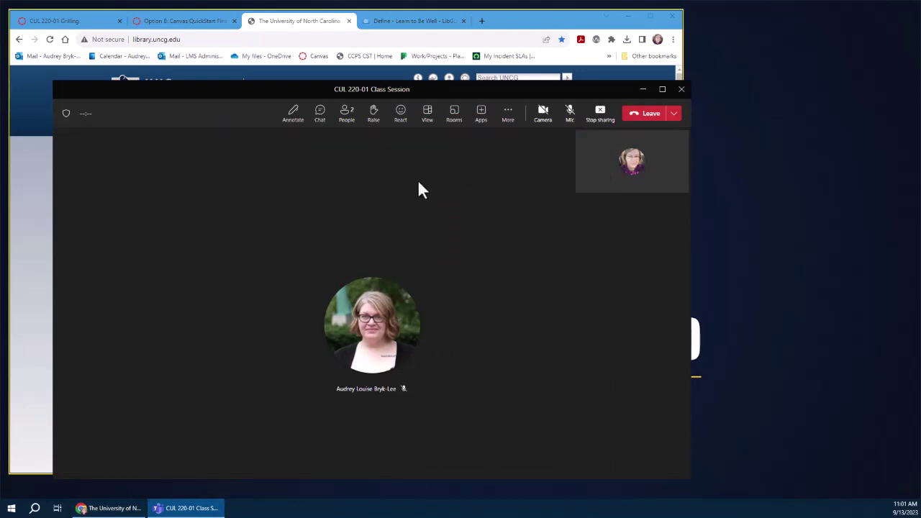
left_click(320, 115)
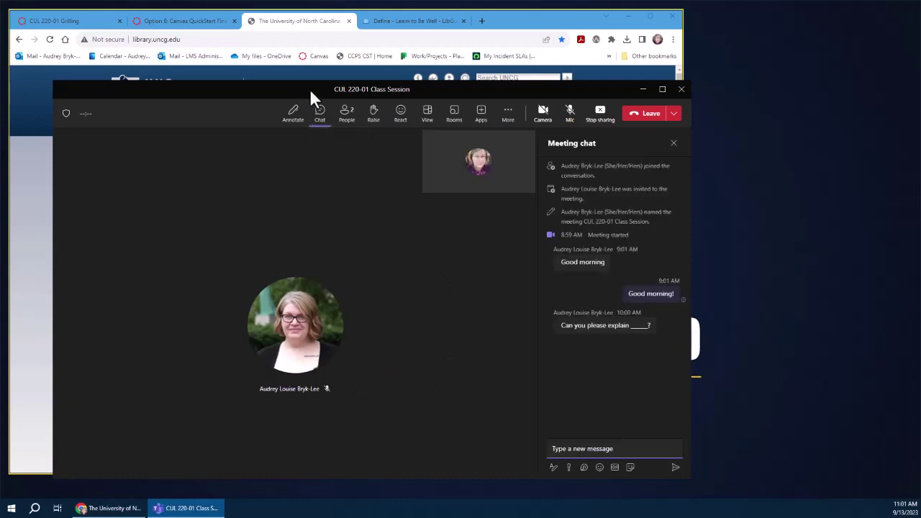
left_click_drag(310, 91, 485, 69)
left_click(75, 302)
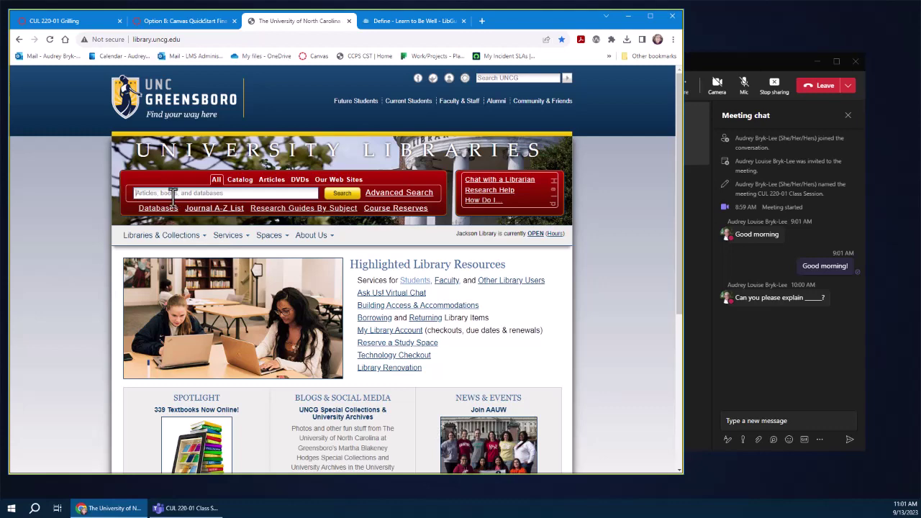
left_click(198, 24)
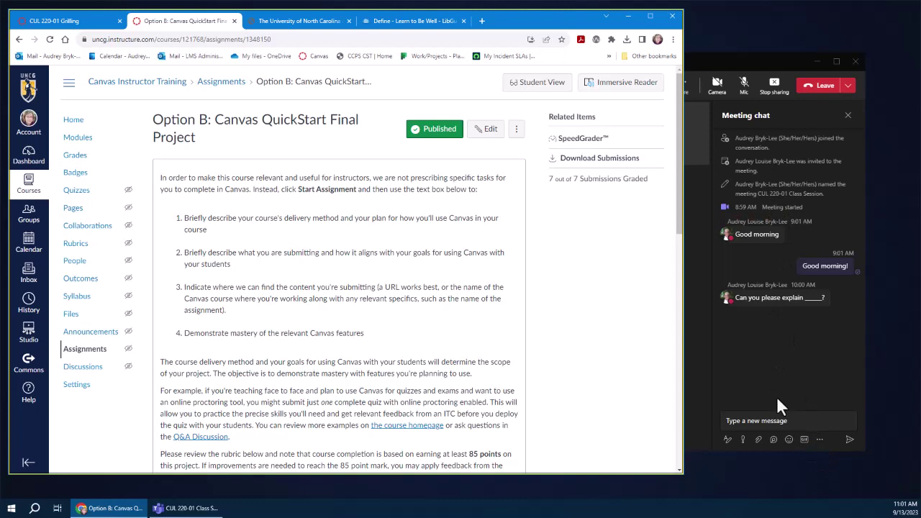
Focus the meeting chat's message box, return to Canvas, then bring the meeting with chat forward
left_click(743, 367)
left_click(751, 421)
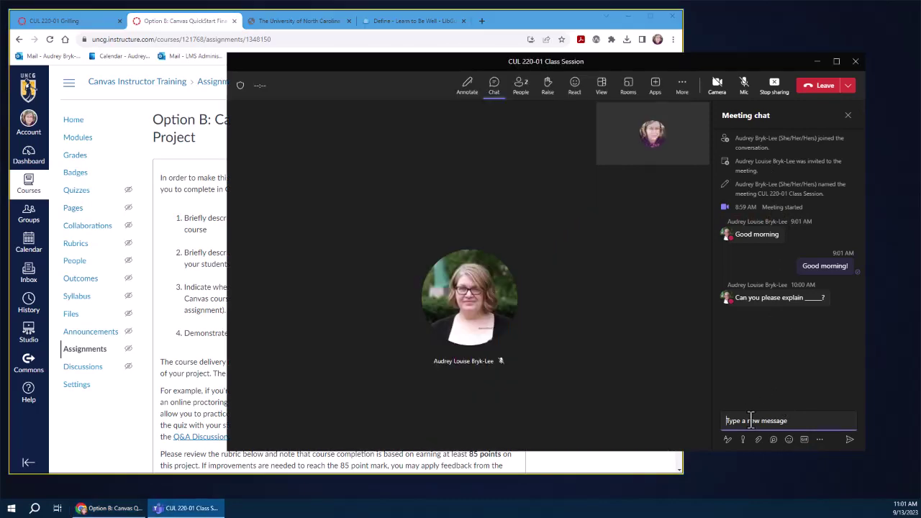
left_click(189, 263)
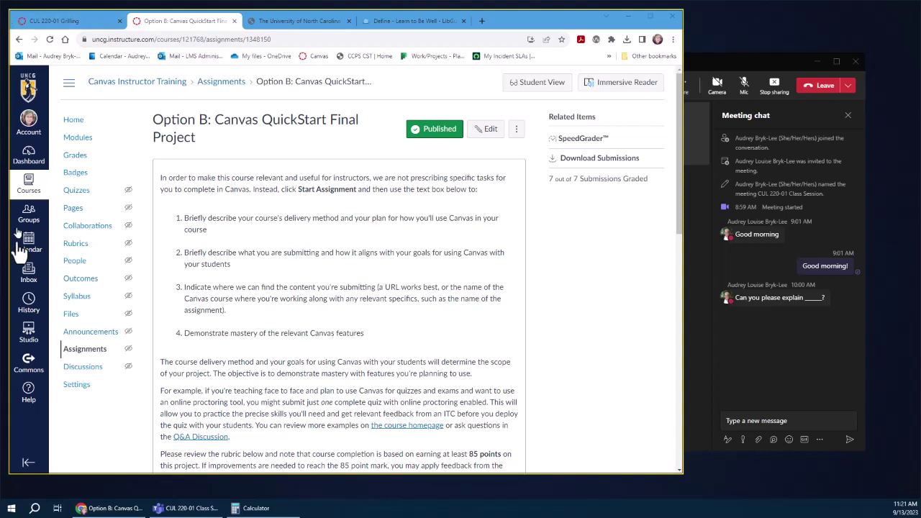
left_click(704, 376)
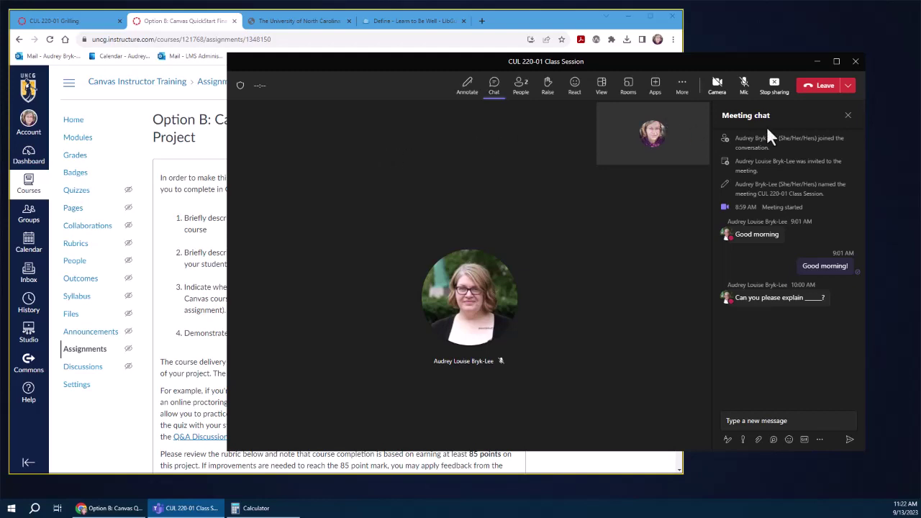
Stop the current screen share and share the Calculator window instead
left_click(774, 95)
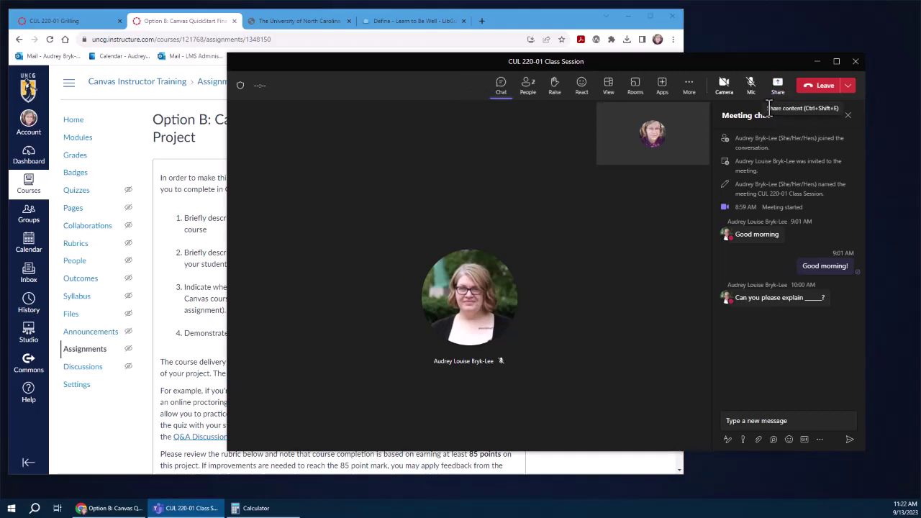
left_click(777, 95)
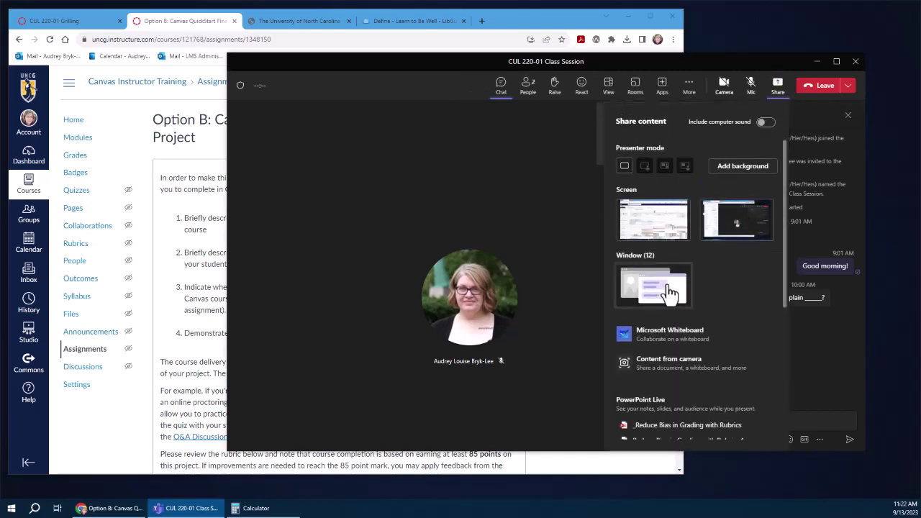
left_click(664, 288)
left_click(652, 245)
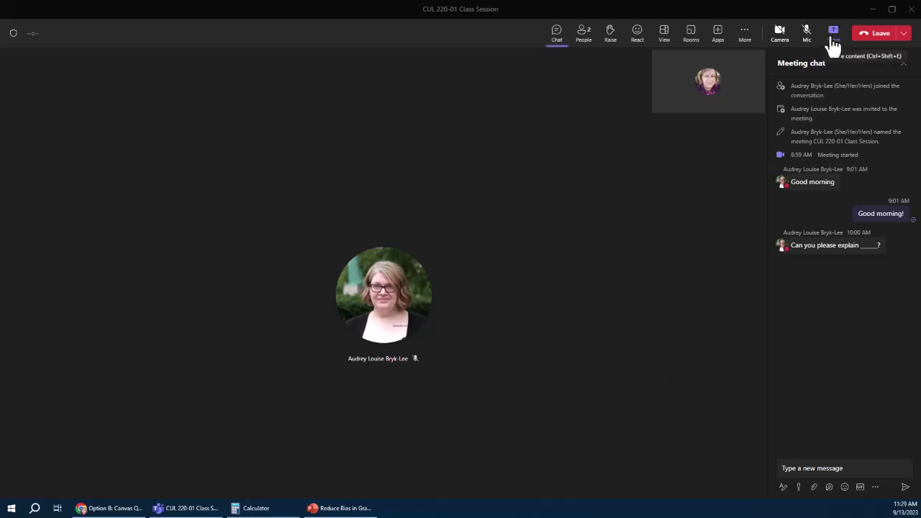
Present the Reduce Bias in Grading with Rubrics deck through PowerPoint Live
left_click(833, 39)
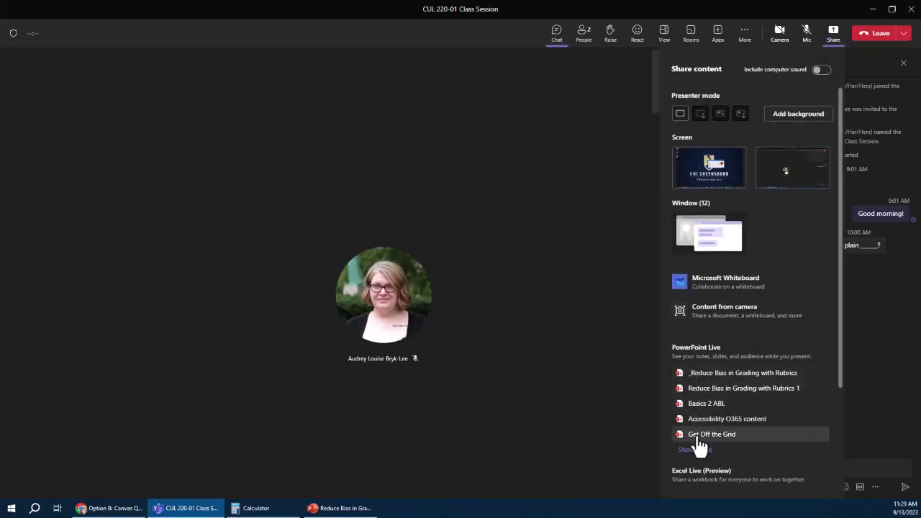
scroll(698, 385, "down", 4)
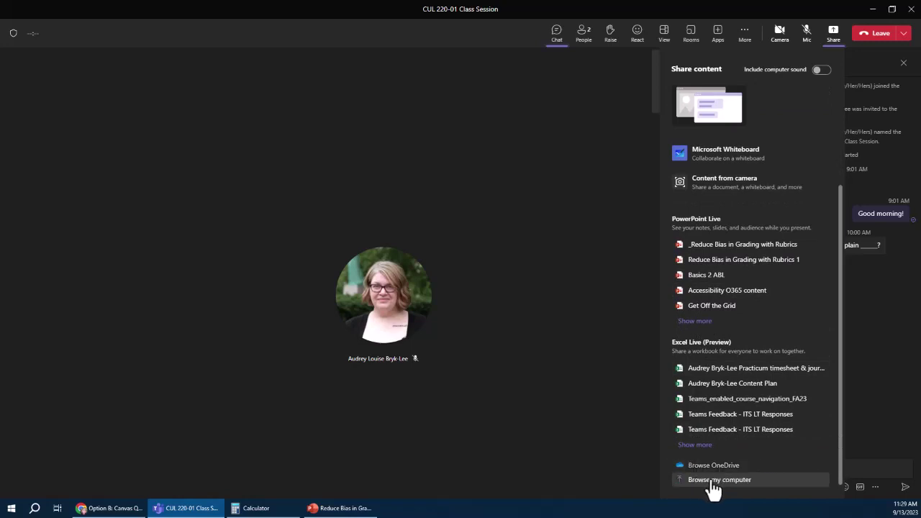
left_click(725, 248)
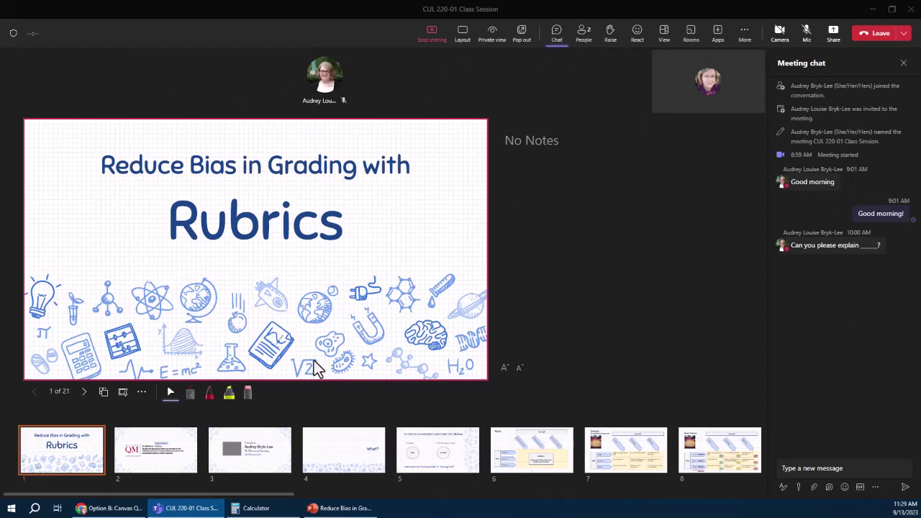
Circle Rubrics and the doodles beneath it in red pen on slide 1
left_click(209, 392)
mouse_move(285, 277)
left_mouse_down()
mouse_move(338, 238)
mouse_move(344, 305)
mouse_move(351, 302)
left_mouse_up()
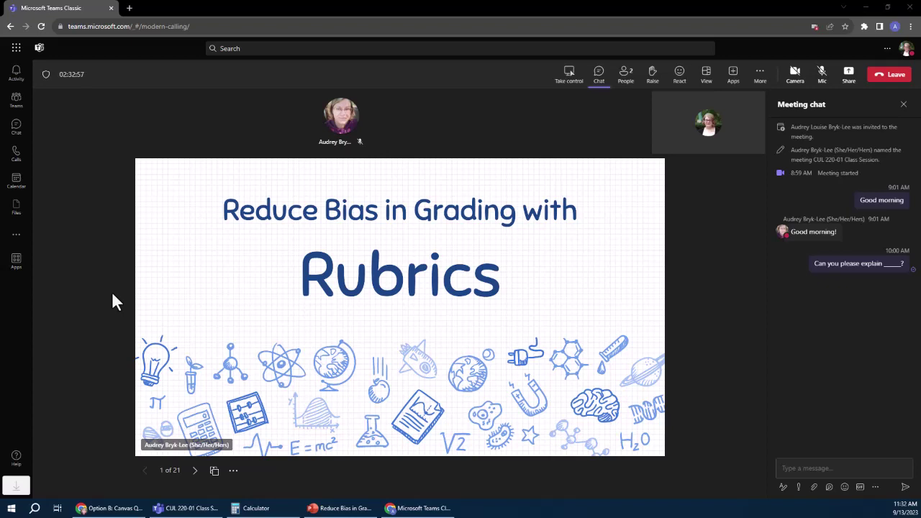
Browse ahead privately to the Matrix slide, then sync back to the presenter's slide
left_click(196, 473)
left_click(196, 473)
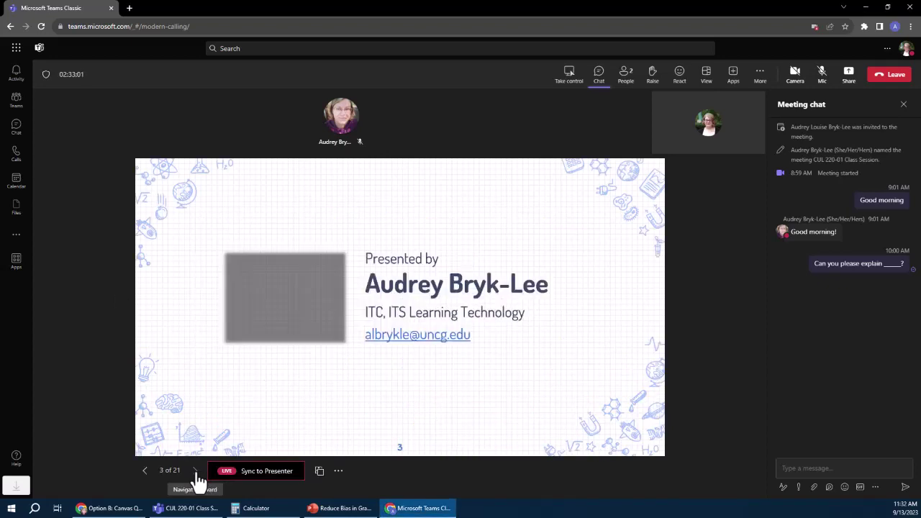
left_click(196, 473)
left_click(196, 473)
left_click(196, 473)
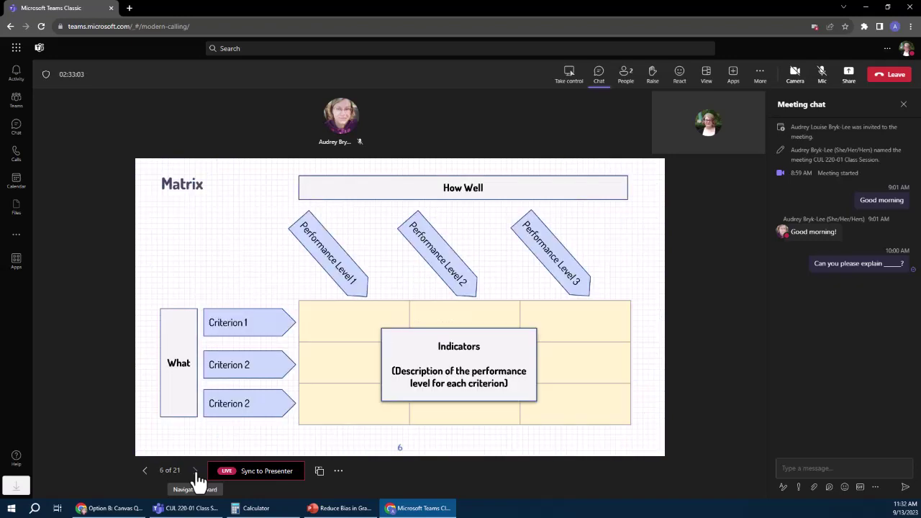
left_click(241, 475)
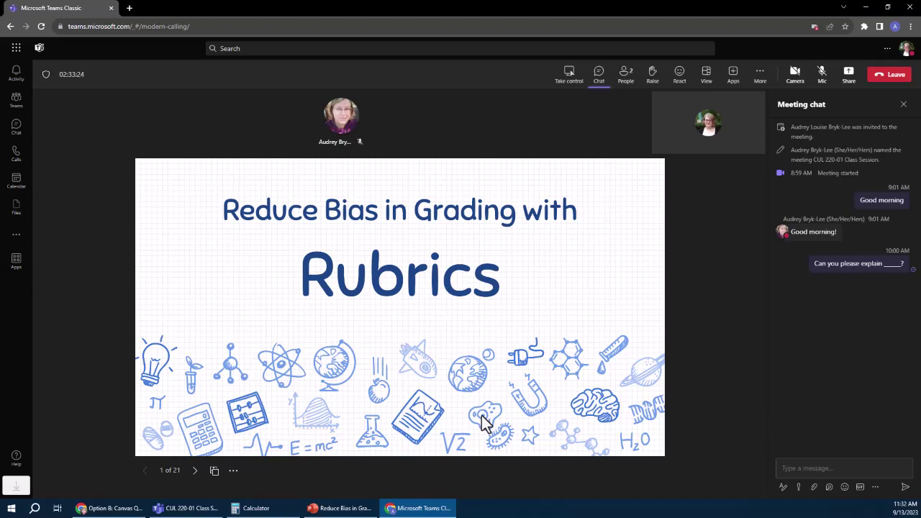
Step forward past the Bread Baking example to the Point Values slide, 8 of 21
left_click(195, 474)
left_click(196, 474)
left_click(196, 474)
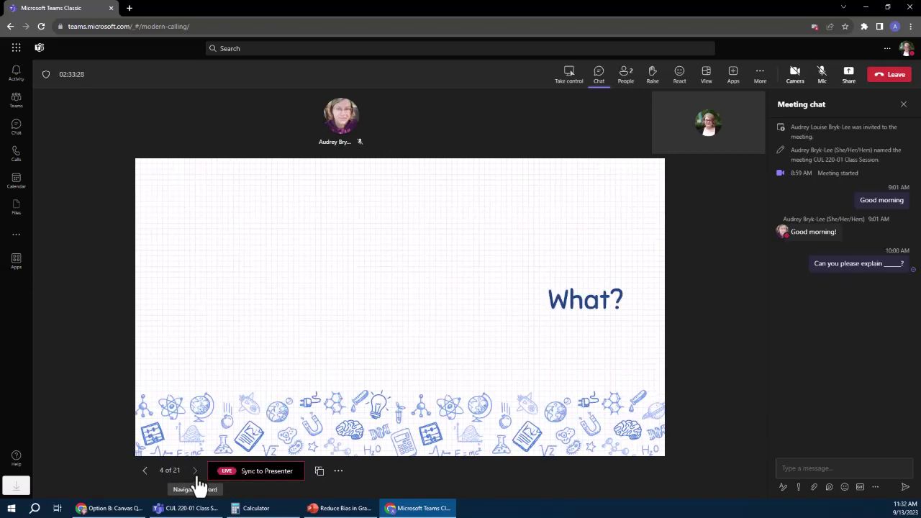
left_click(196, 473)
left_click(196, 474)
left_click(196, 474)
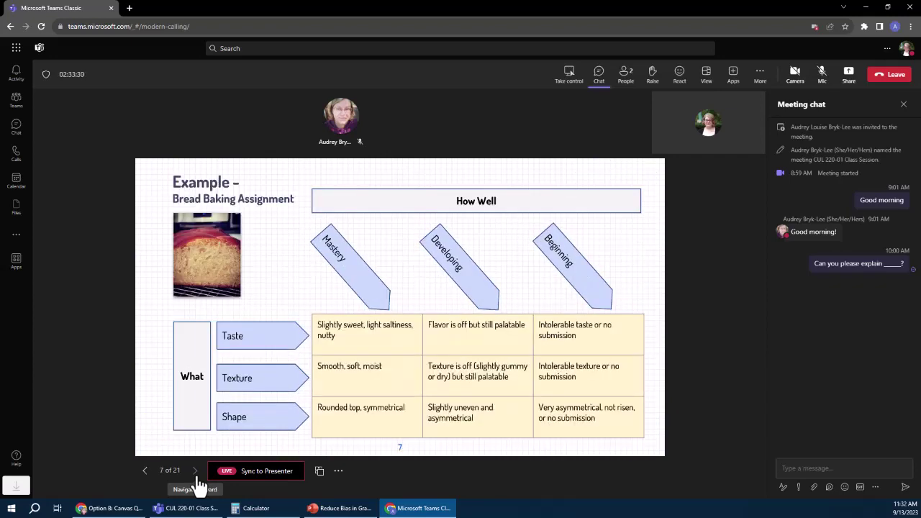
left_click(196, 474)
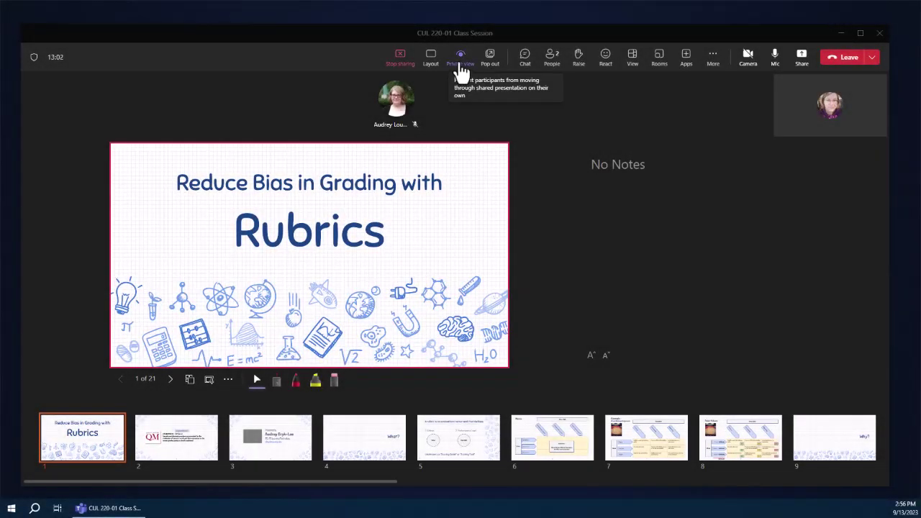
Toggle Private view, stop presenting for everyone, and bring the rubrics deck up in PowerPoint
left_click(461, 72)
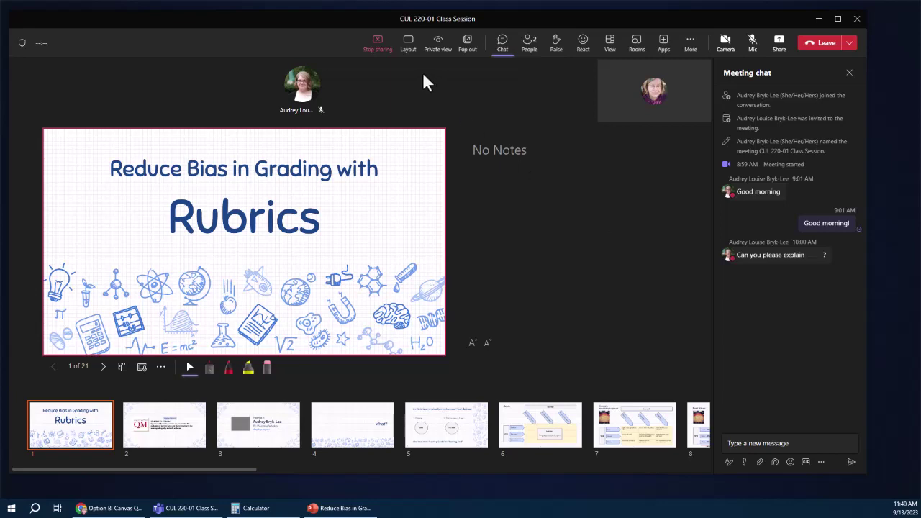
left_click(376, 44)
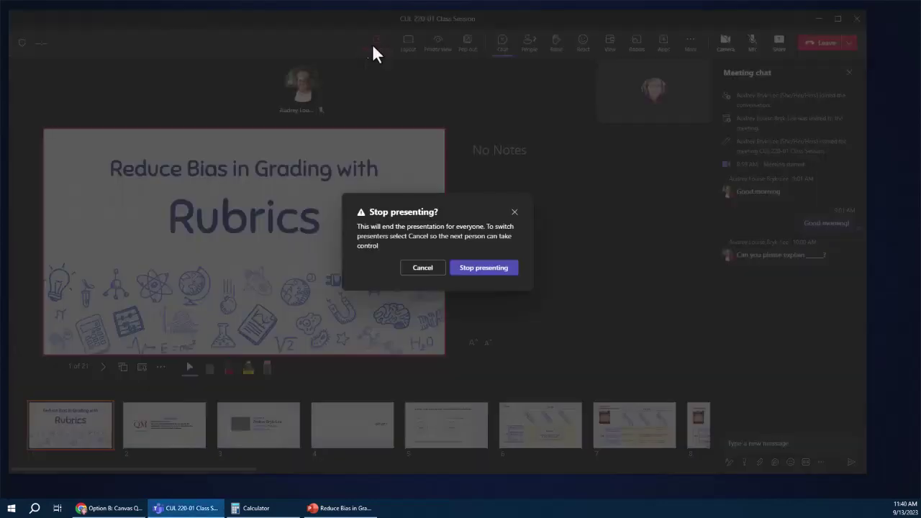
left_click(468, 272)
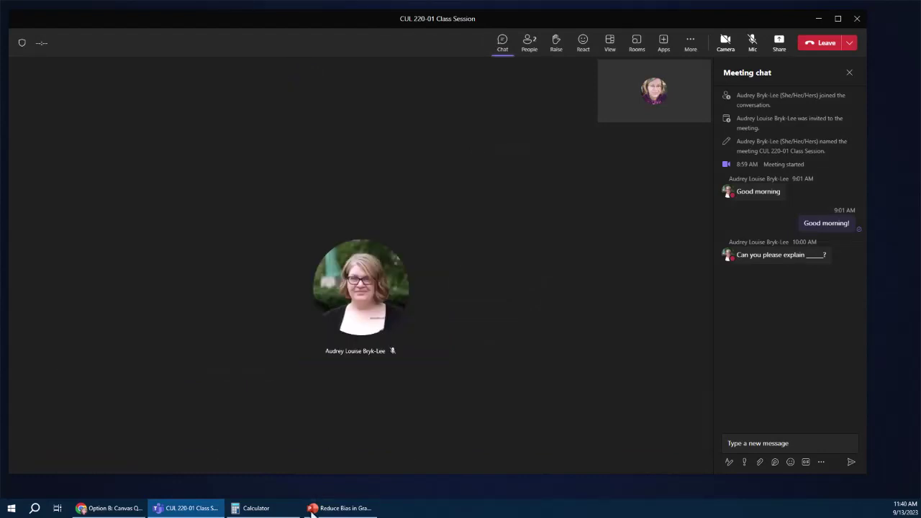
left_click(327, 510)
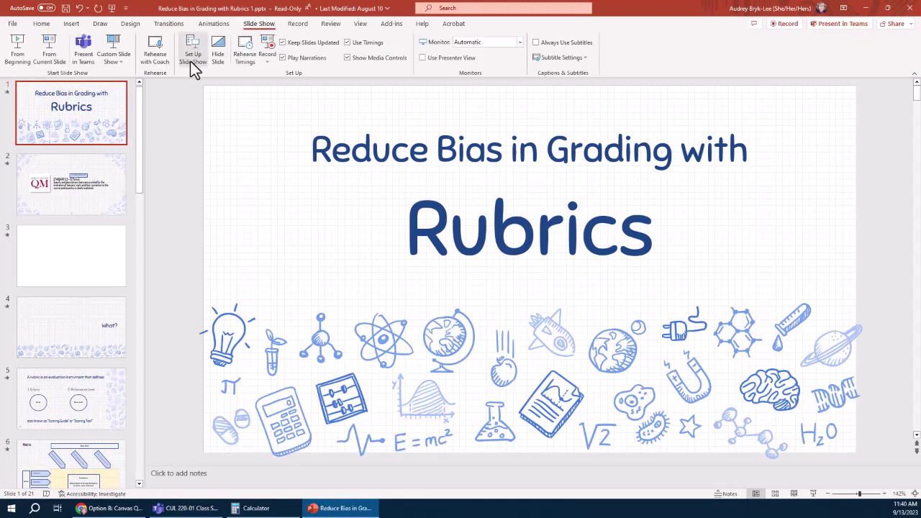
Set the rubrics show to Browsed by an individual (window), start it from slide 1, and restore it down
left_click(190, 61)
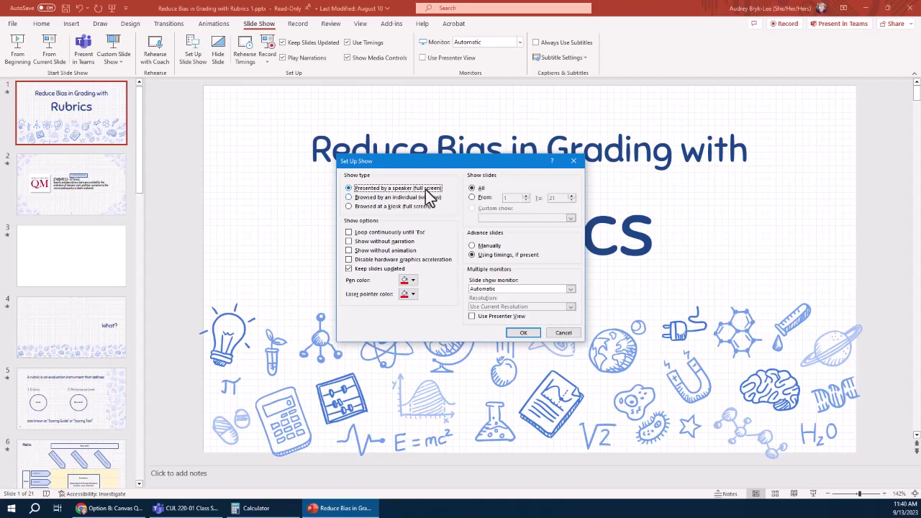
left_click(349, 198)
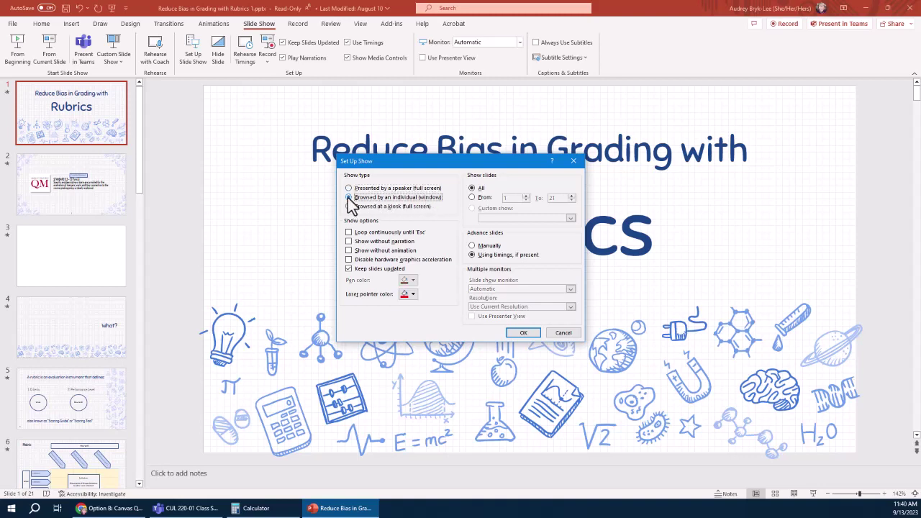
left_click(524, 333)
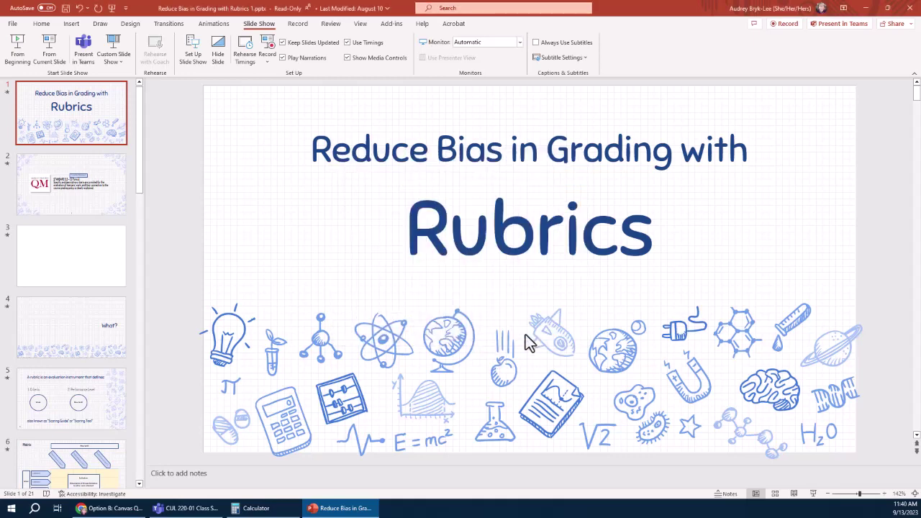
left_click(24, 55)
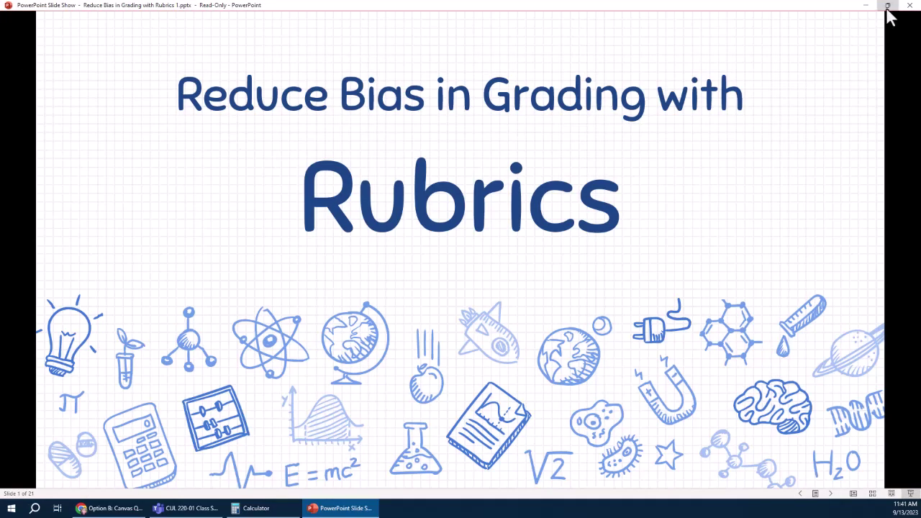
left_click(888, 6)
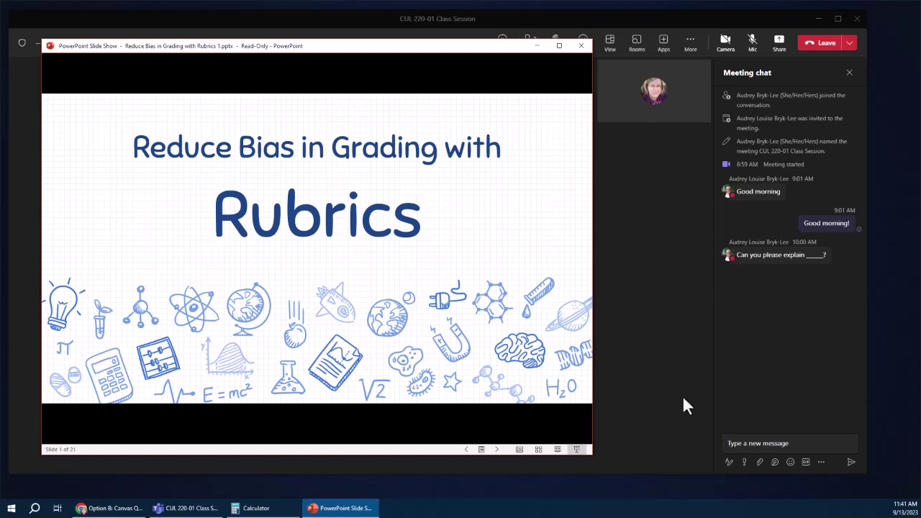
Share the PowerPoint Slide Show window in the Teams meeting
left_click(687, 354)
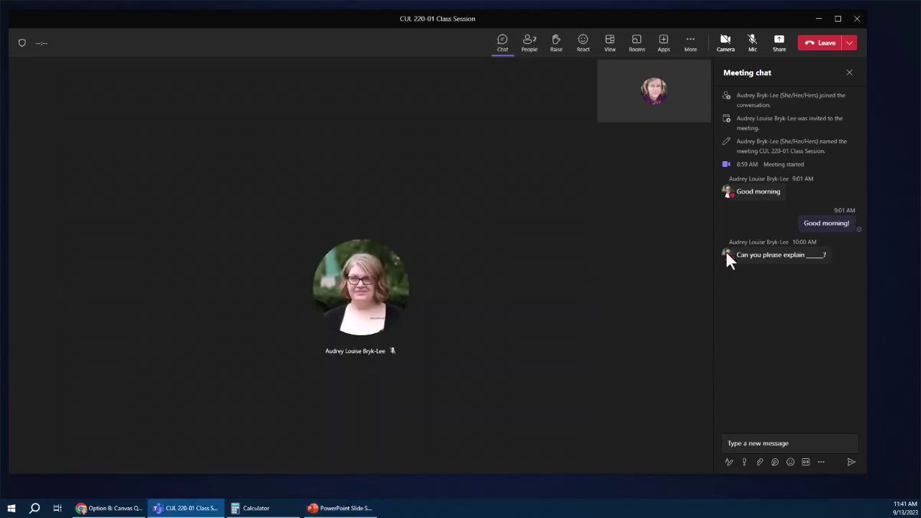
left_click(777, 48)
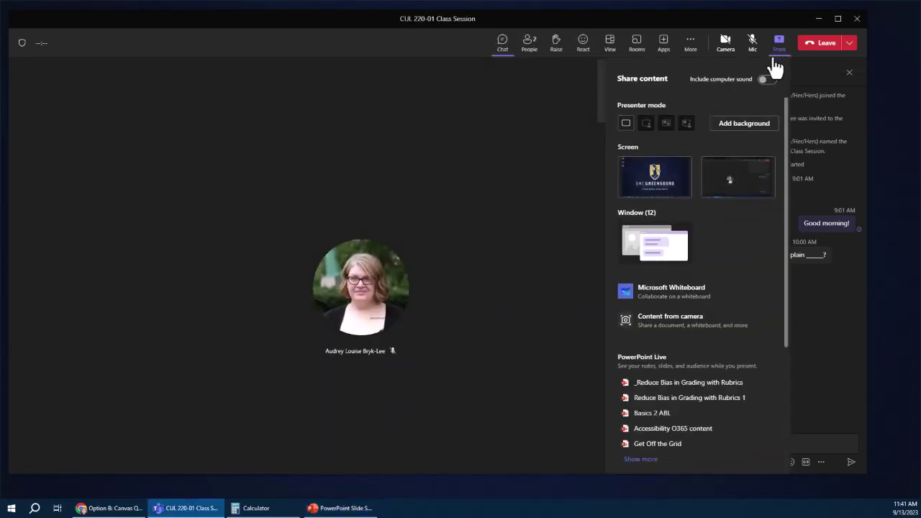
left_click(667, 241)
left_click(658, 169)
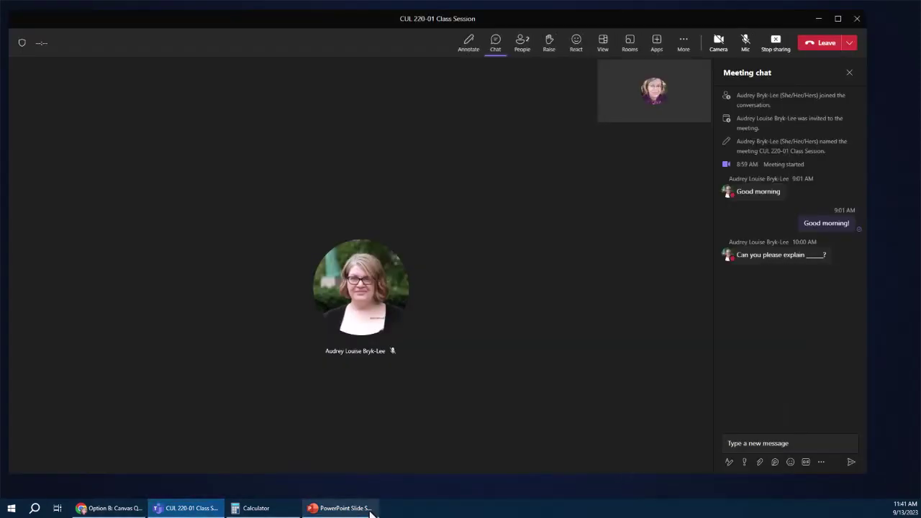
Advance the shared slideshow to slide 2, QM Standard 3.3, and return to the meeting
left_click(342, 508)
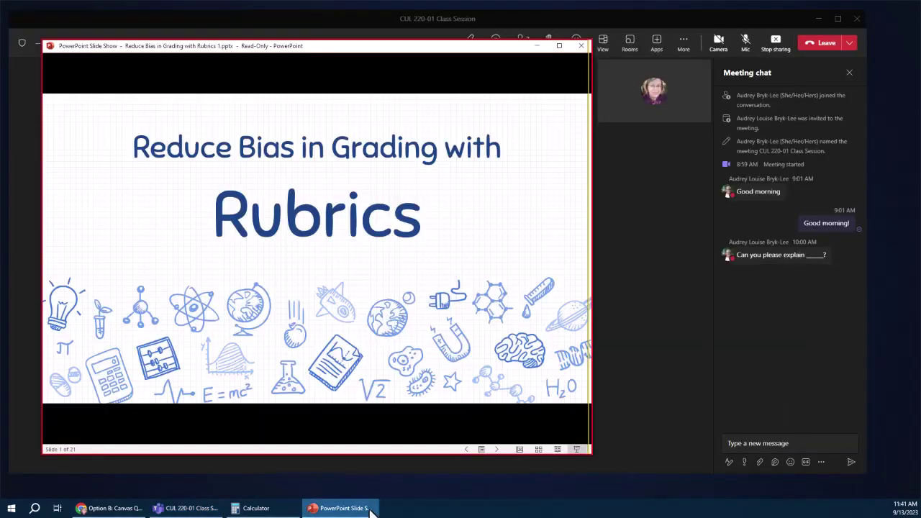
left_click(496, 451)
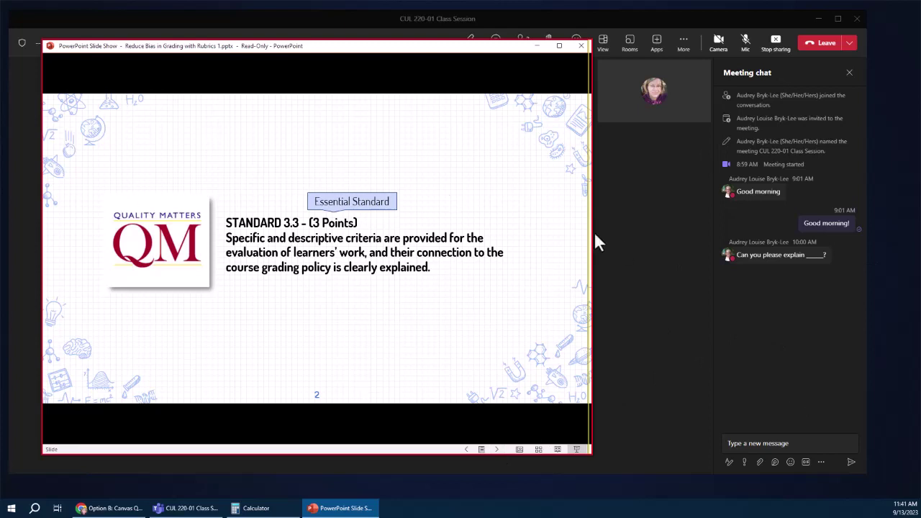
left_click(652, 192)
Stop sharing the PowerPoint slideshow window from the meeting toolbar
left_click(774, 45)
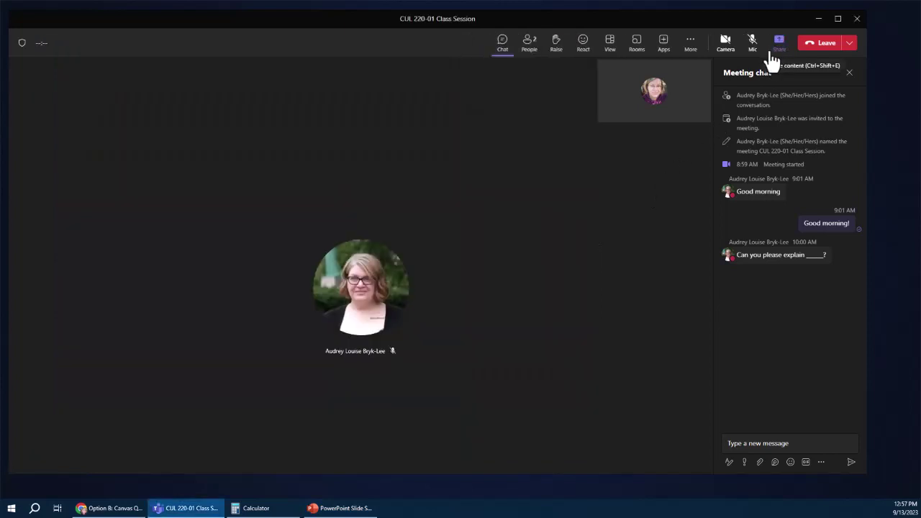